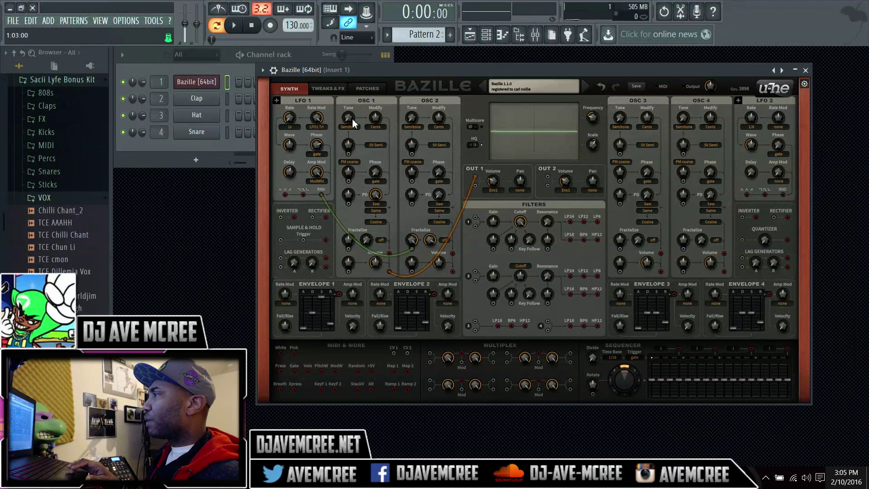
Step: Browse Bazille's local patches and audition AZ Ghetto Blaster I and ARK Filthy Boy
left_click(366, 89)
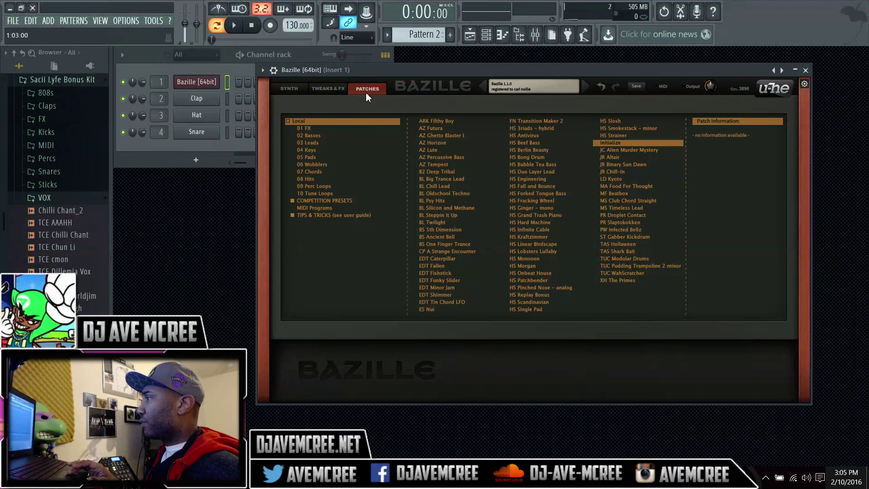
left_click(457, 136)
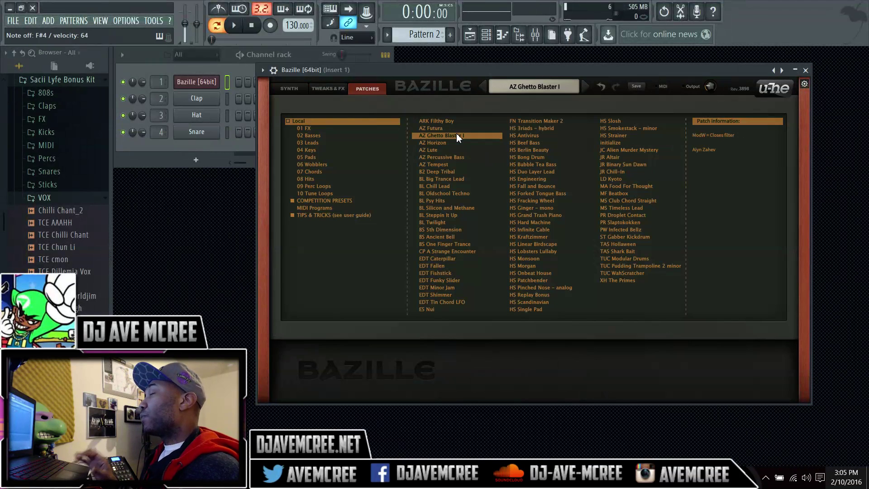
left_click(452, 121)
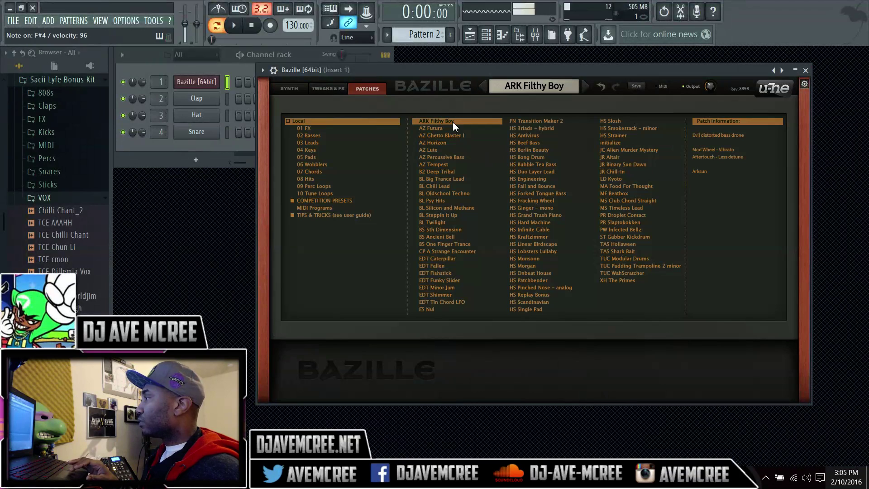
Step: Load the AZ Futura patch and recolour the cable at OSC 2's upper modulation input green in the synth view
left_click(451, 128)
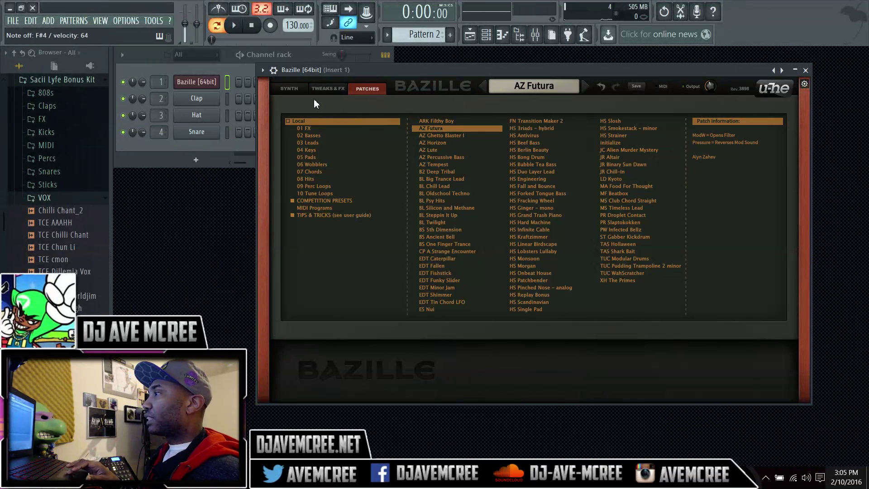
left_click(294, 89)
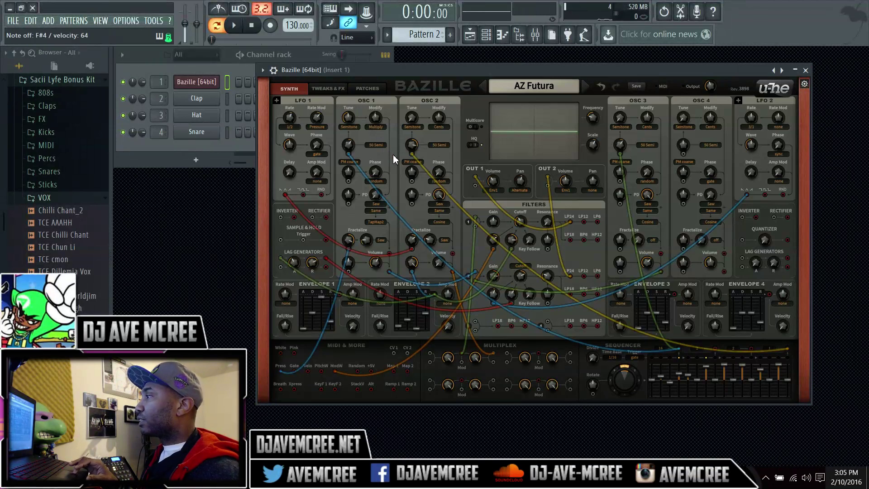
mouse_move(412, 155)
left_mouse_down()
mouse_move(428, 173)
mouse_move(398, 186)
mouse_move(385, 159)
mouse_move(412, 157)
left_mouse_up()
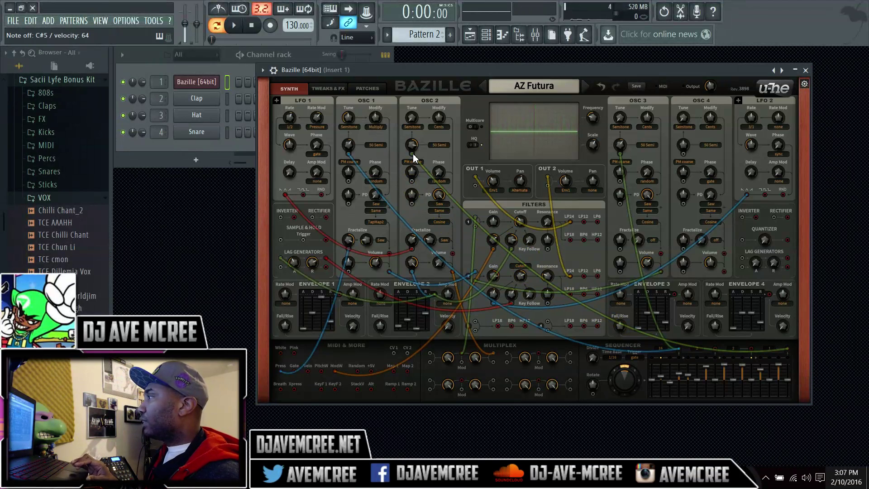
Step: Set Bazille's default size to 120% in its preferences and reposition the enlarged plugin window to fit the screen
left_click(805, 84)
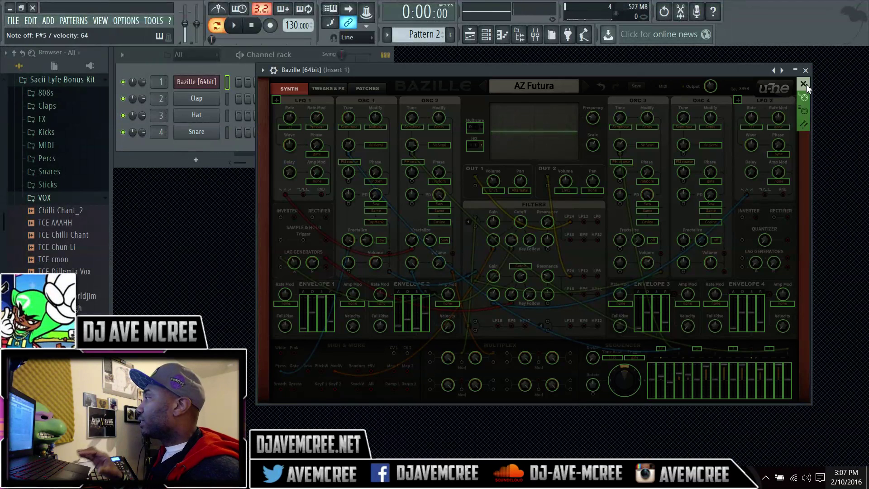
left_click(804, 126)
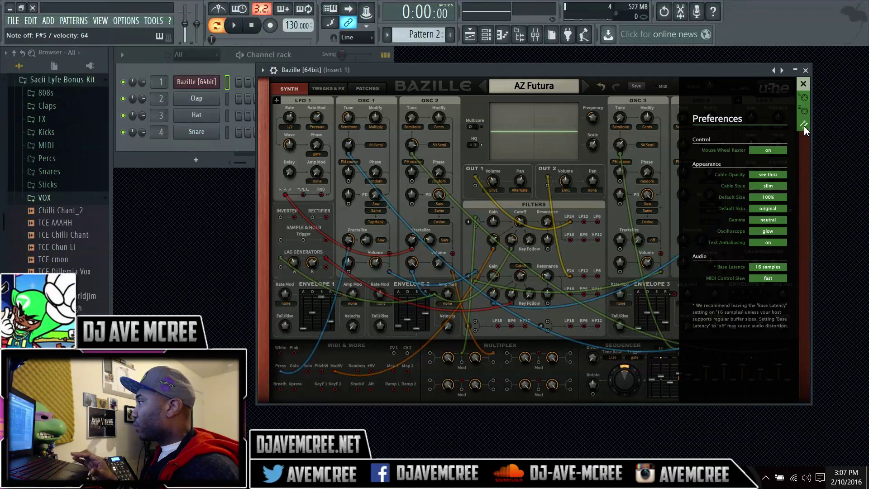
left_click(770, 199)
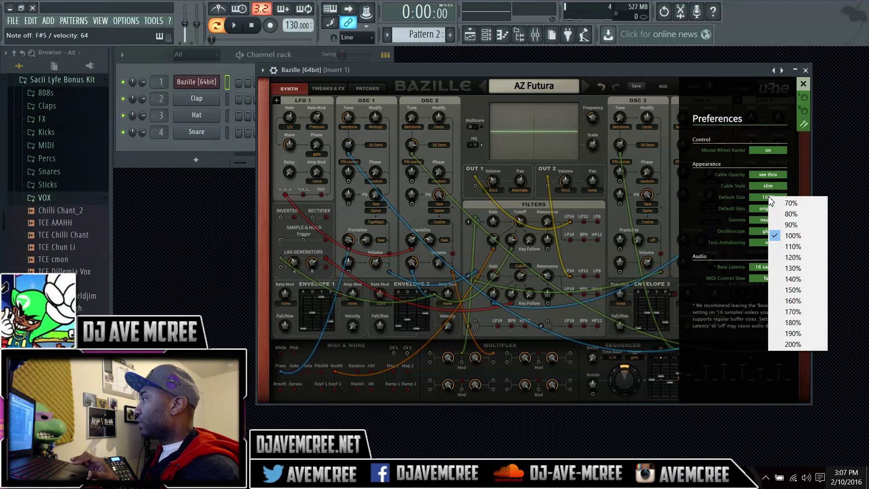
left_click(798, 258)
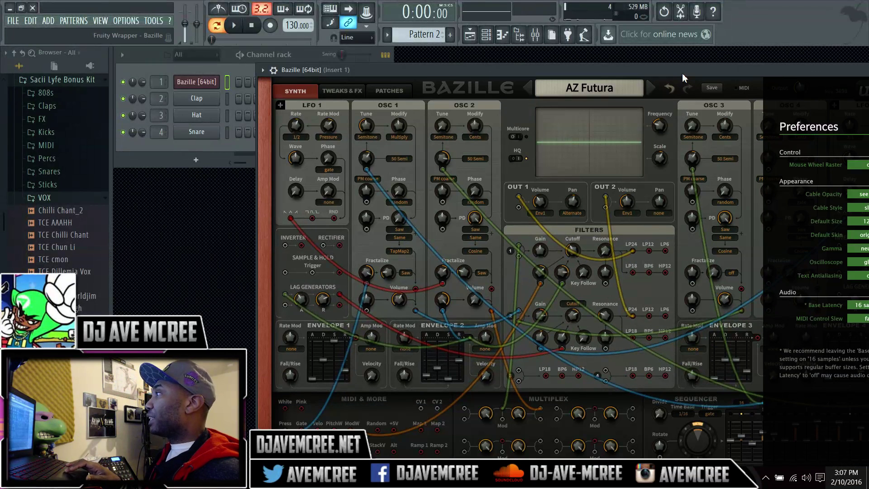
left_click_drag(685, 67, 571, 53)
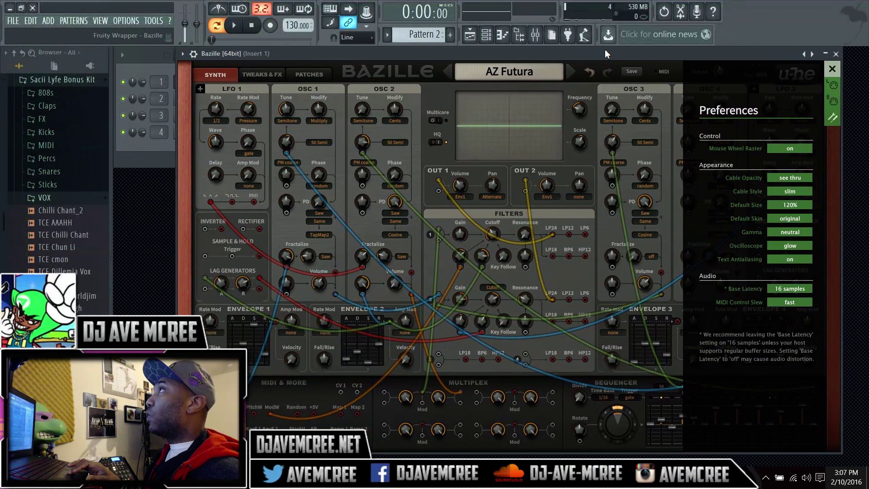
left_click_drag(604, 52, 611, 51)
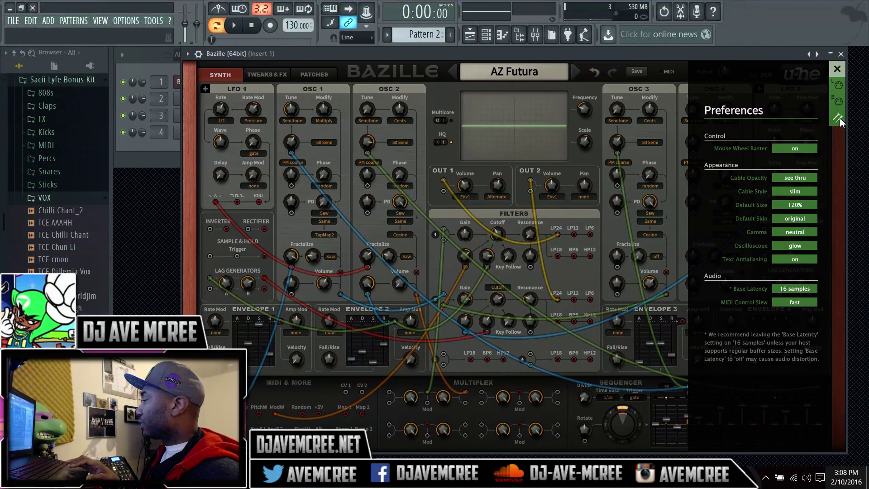
left_click(837, 68)
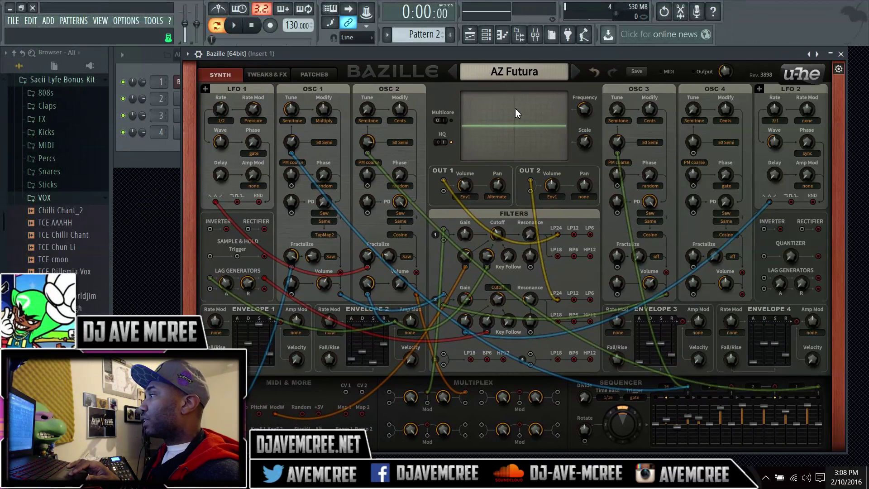
Step: Audition the presets one after another from AZ Ghetto Blaster I through BS One Finger Trance and view the preset list
left_click(577, 74)
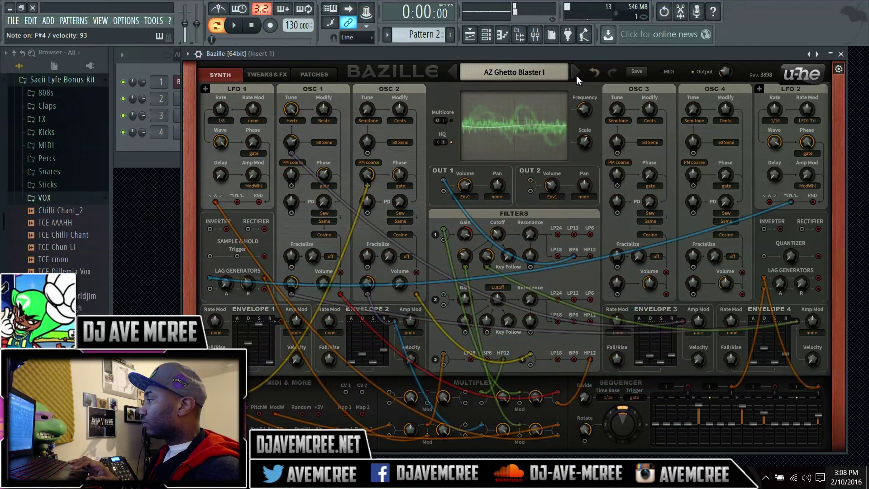
left_click(576, 75)
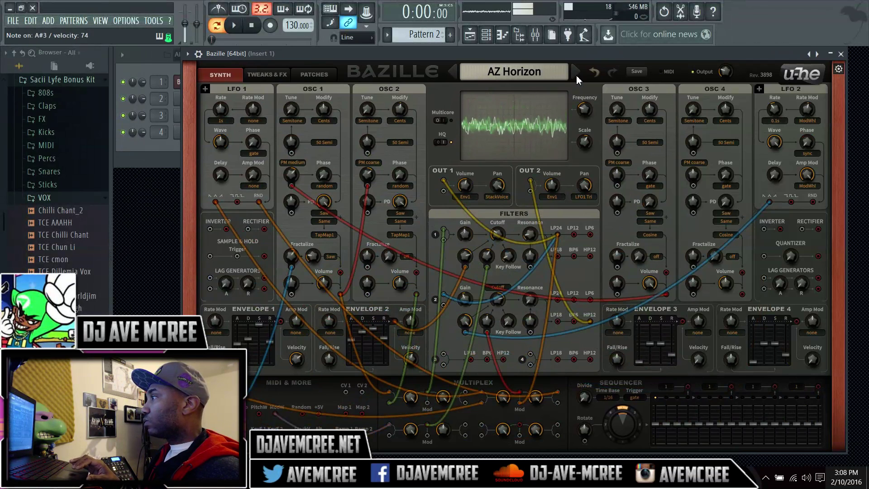
left_click(576, 75)
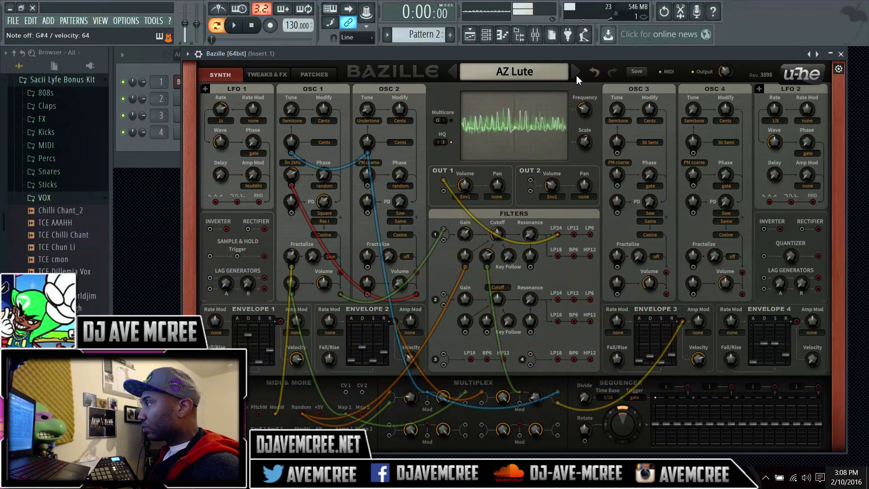
left_click(577, 76)
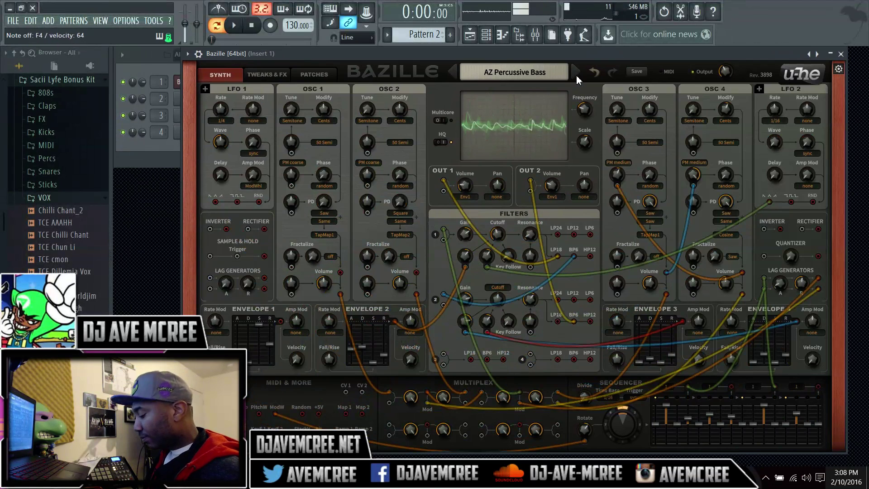
left_click(577, 73)
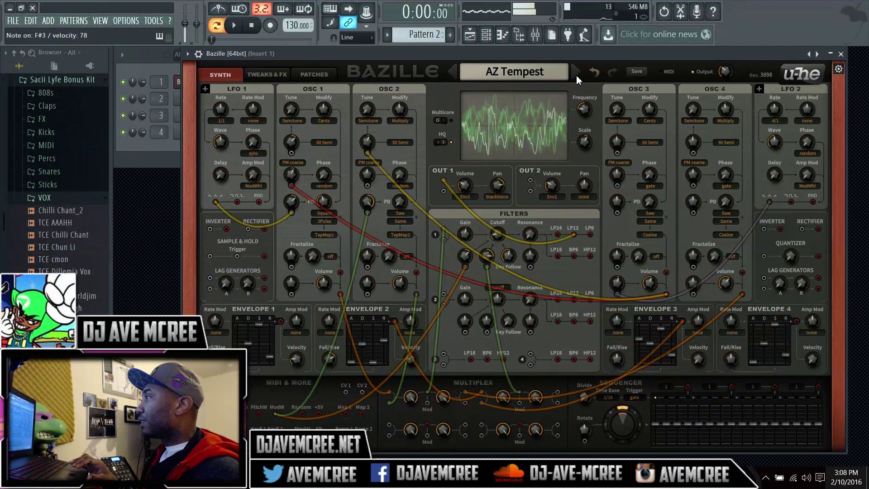
left_click(576, 76)
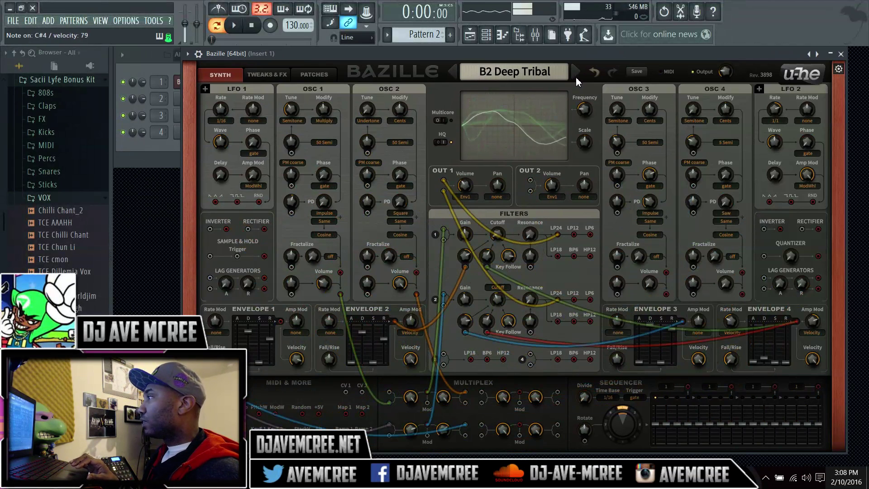
left_click(575, 76)
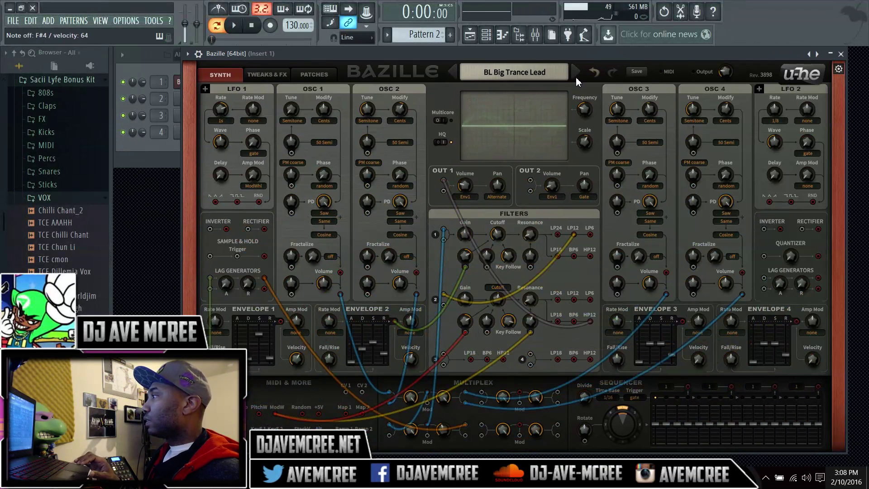
left_click(576, 76)
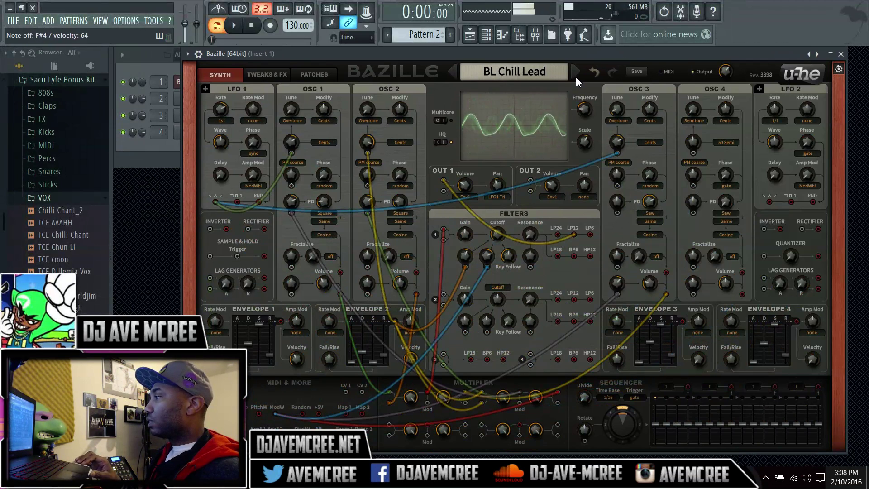
left_click(576, 77)
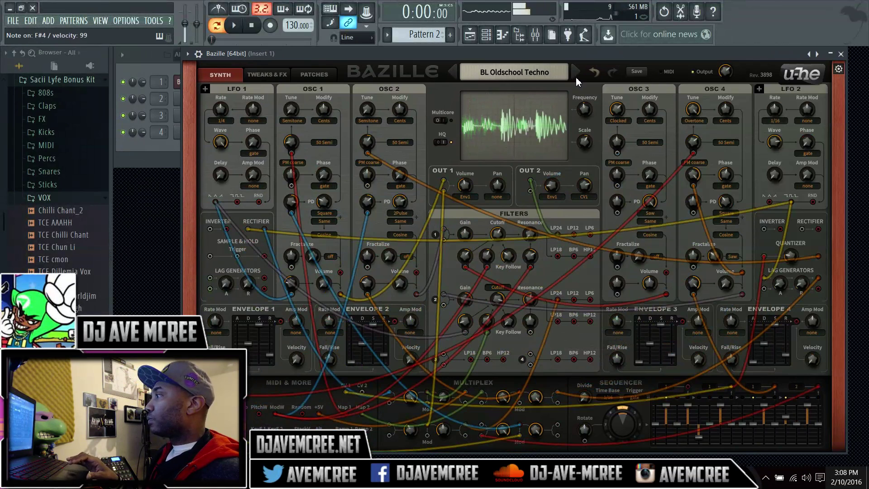
left_click(576, 77)
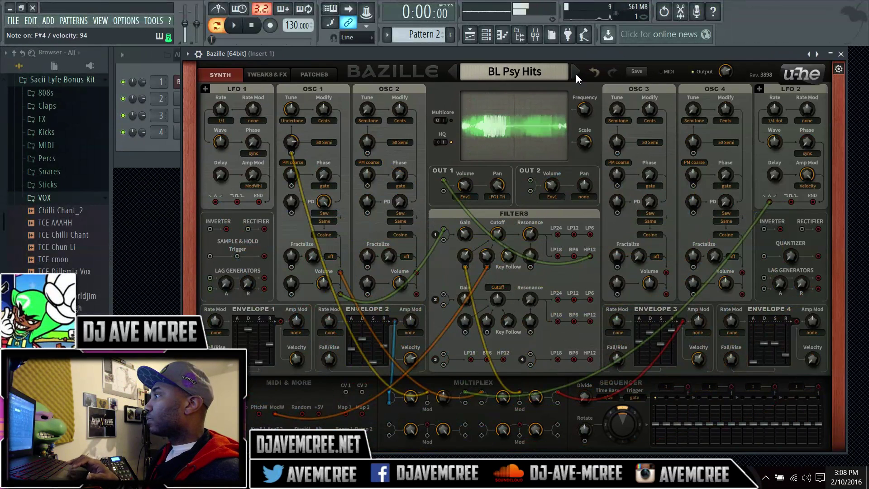
left_click(576, 75)
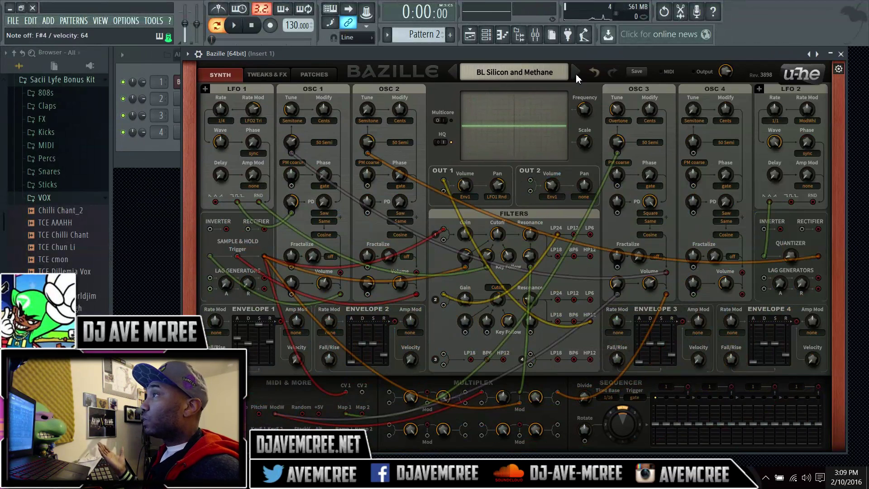
left_click(575, 74)
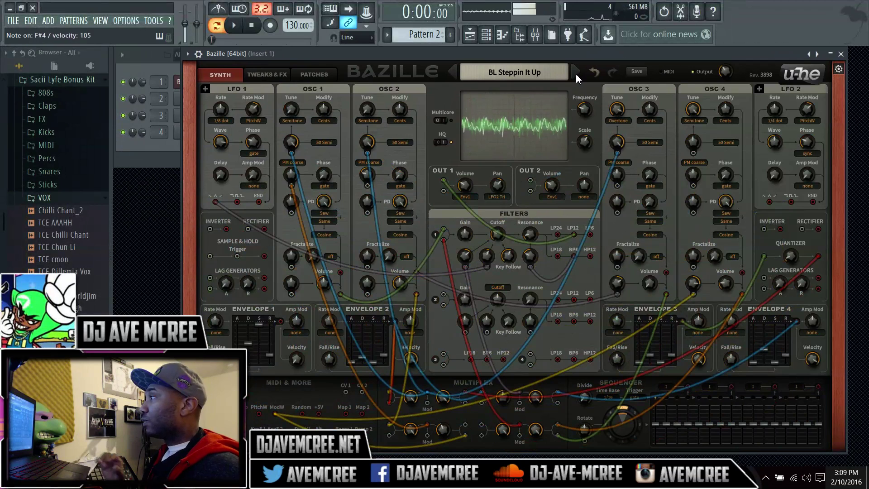
left_click(576, 74)
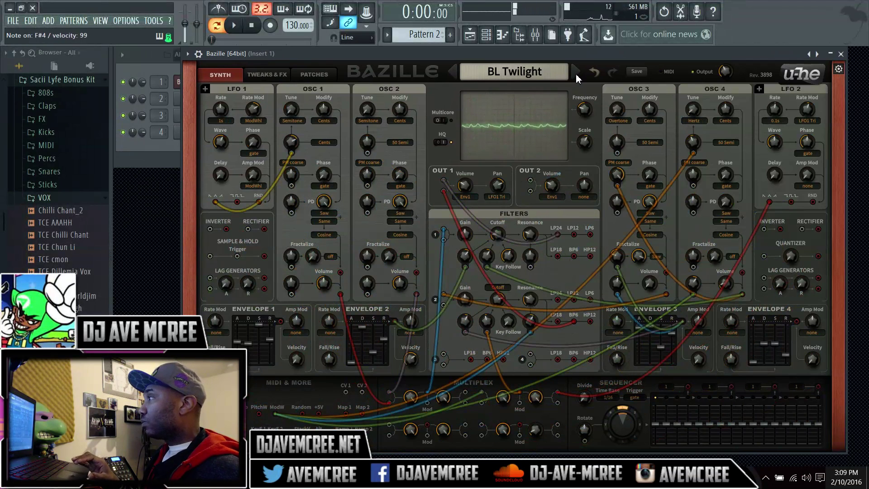
left_click(575, 74)
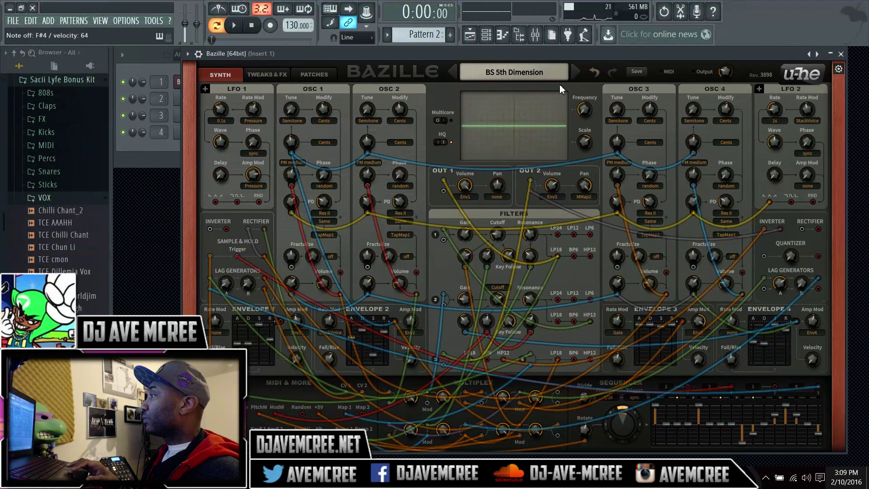
left_click(579, 72)
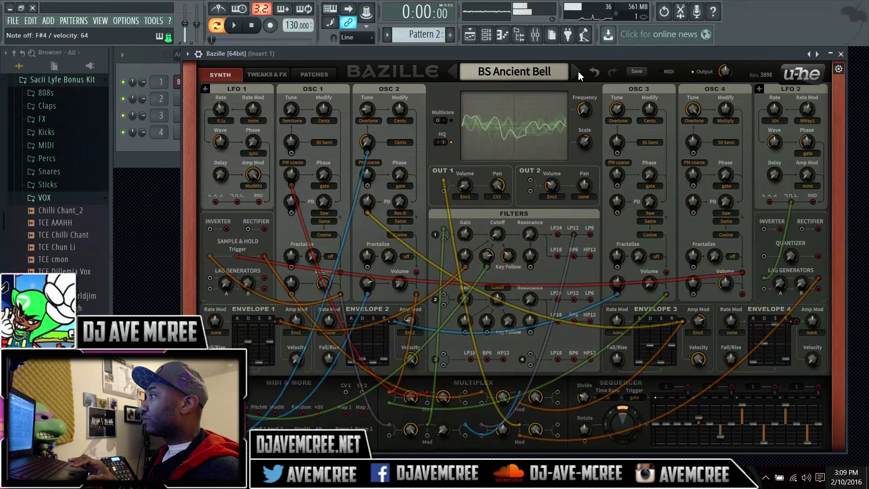
left_click(578, 72)
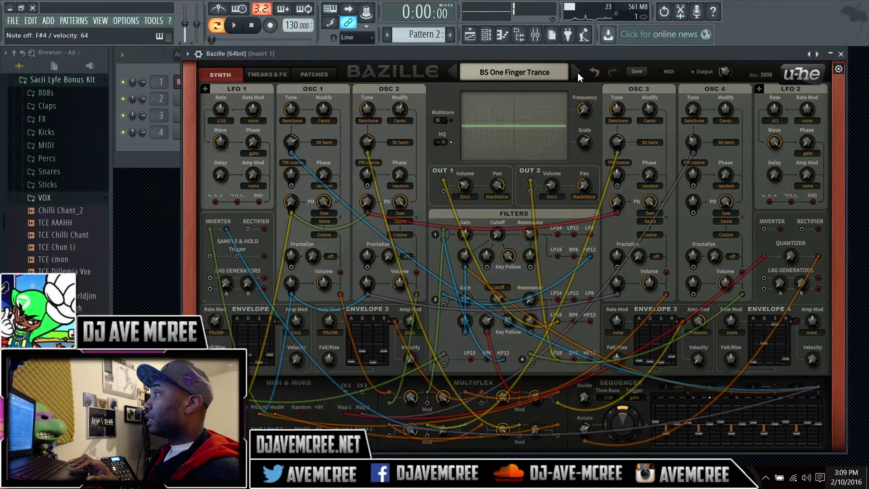
left_click(533, 72)
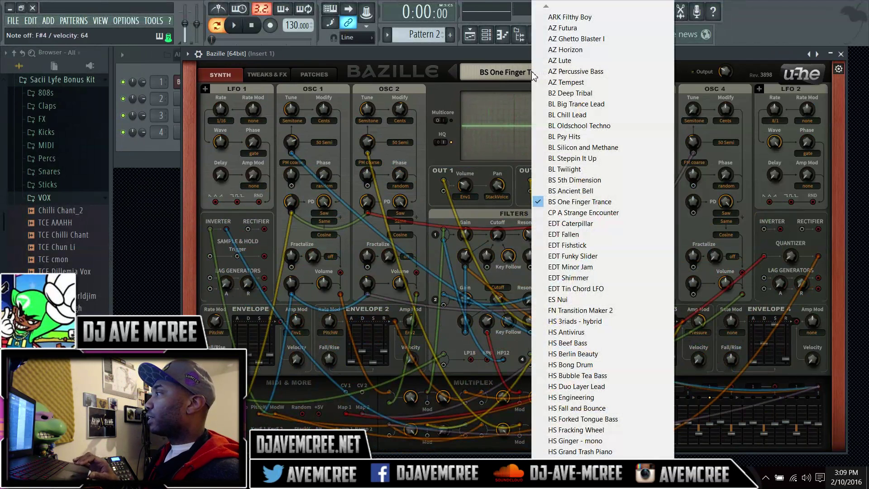
left_click(437, 69)
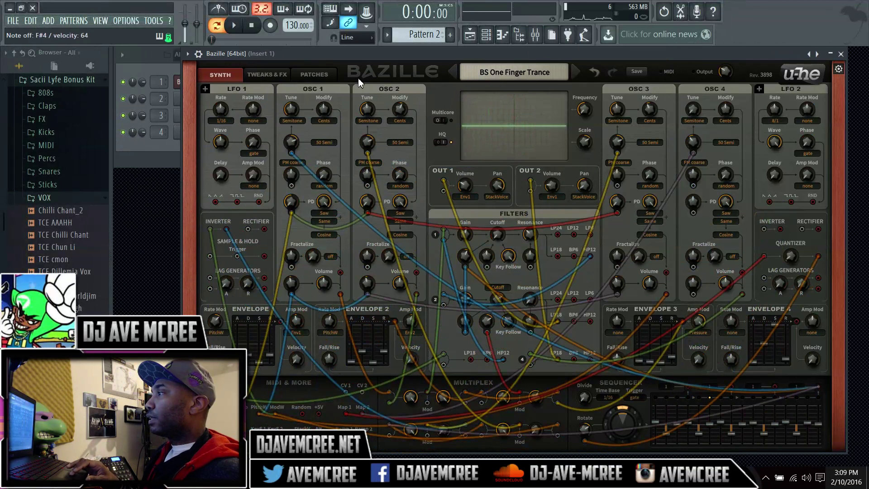
Step: Reopen the patch browser and audition CP A Strange Encounter, HS 3riads - hybrid and HS Antivirus
left_click(324, 77)
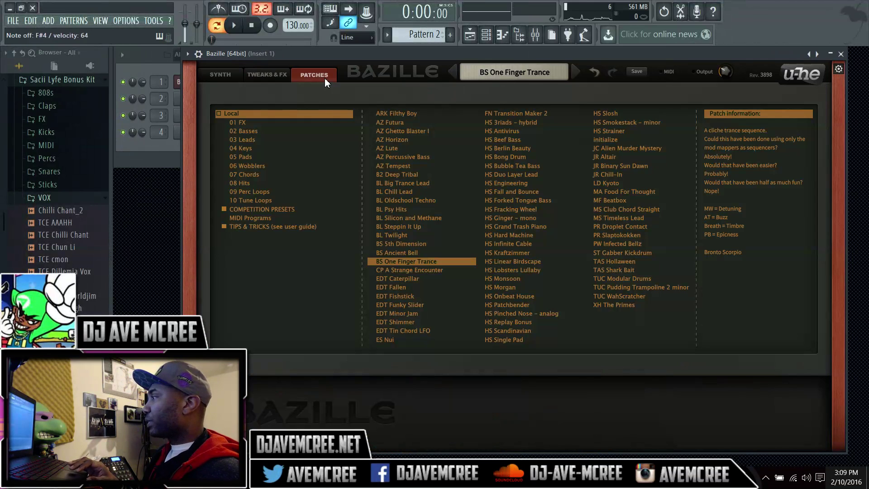
left_click(576, 71)
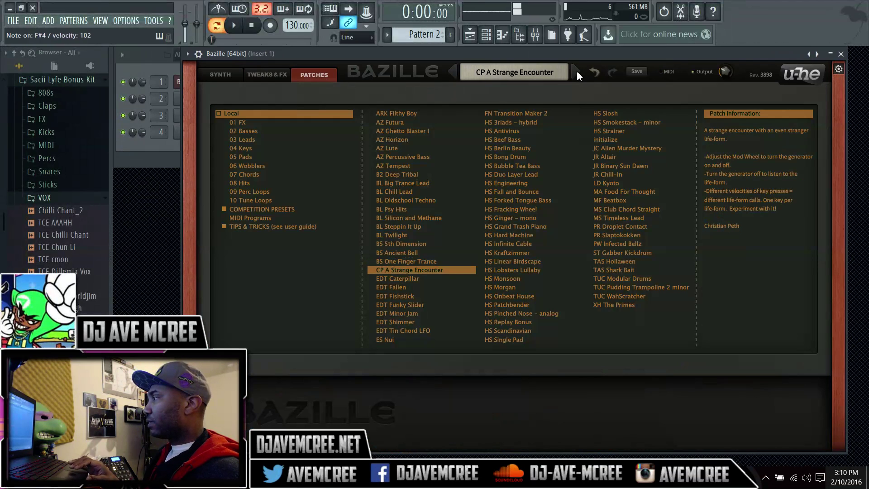
left_click(519, 122)
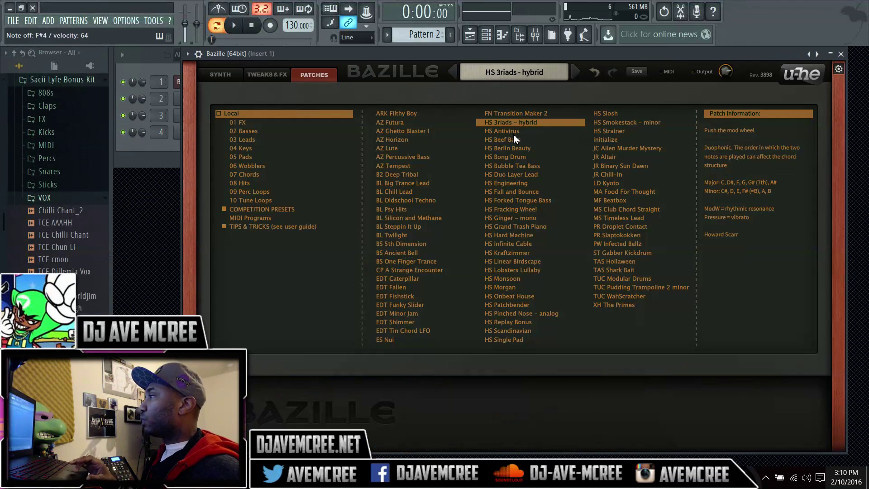
left_click(514, 132)
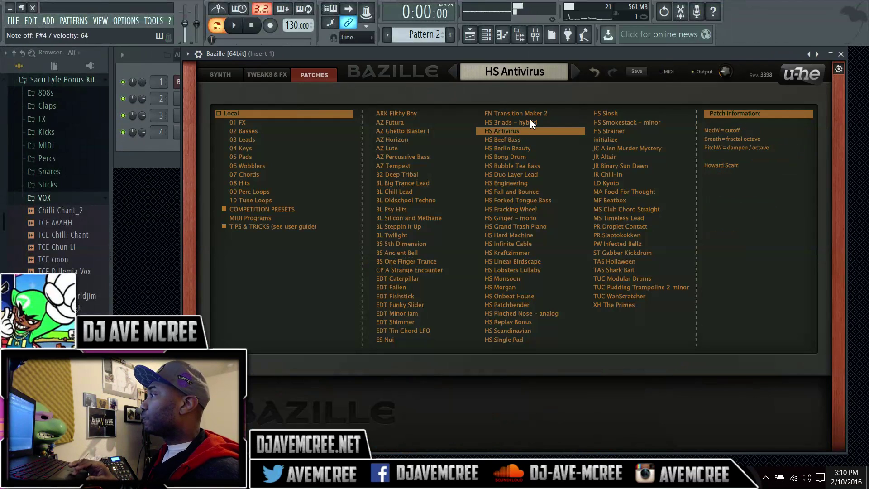
Step: Audition the Local patches one after another from HS Beef Bass through HS Engineering
left_click(580, 74)
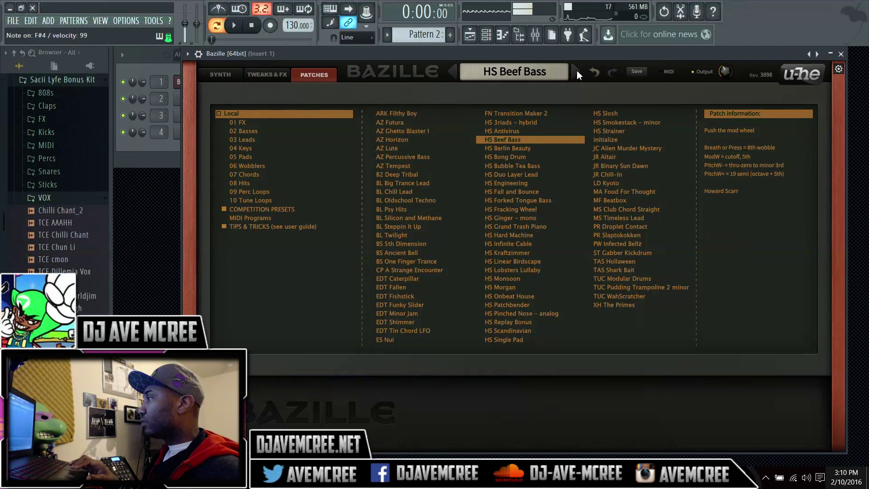
left_click(579, 75)
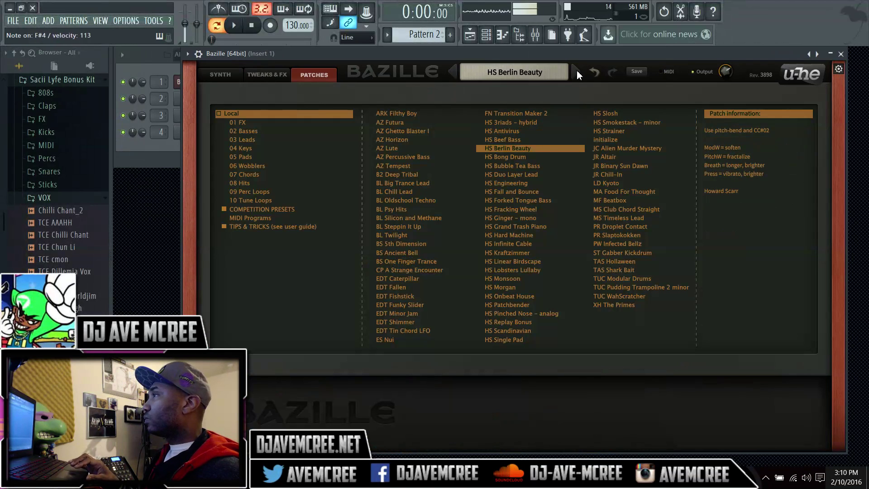
left_click(579, 74)
left_click(579, 74)
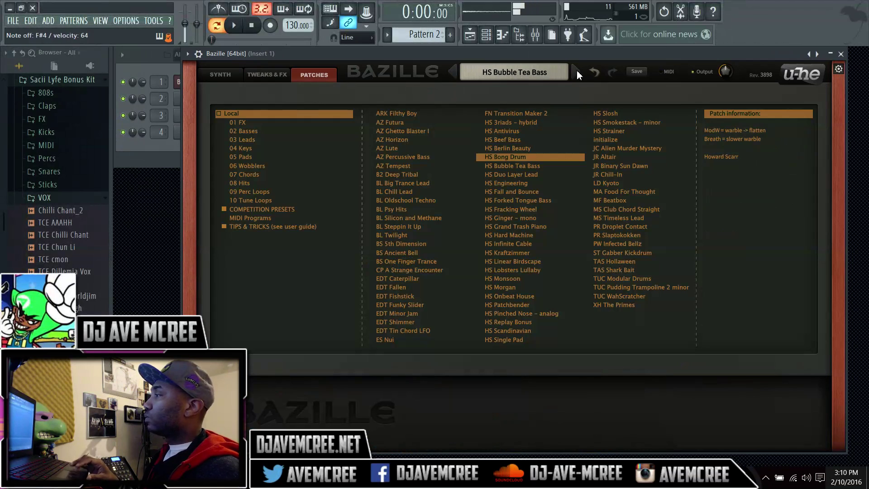
left_click(579, 74)
left_click(579, 74)
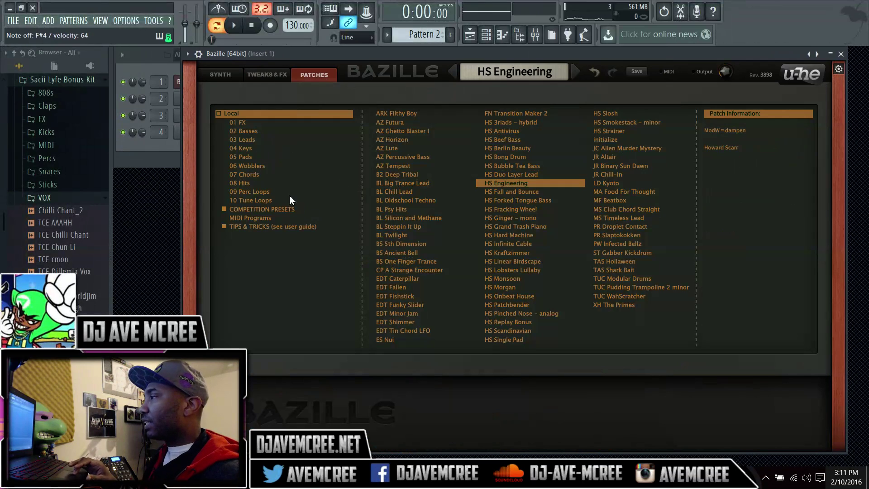
Step: Audition HS Ginger - mono, KS Crazy Wobble and KS Transform Wobble from the 06 Wobblers folder
left_click(270, 170)
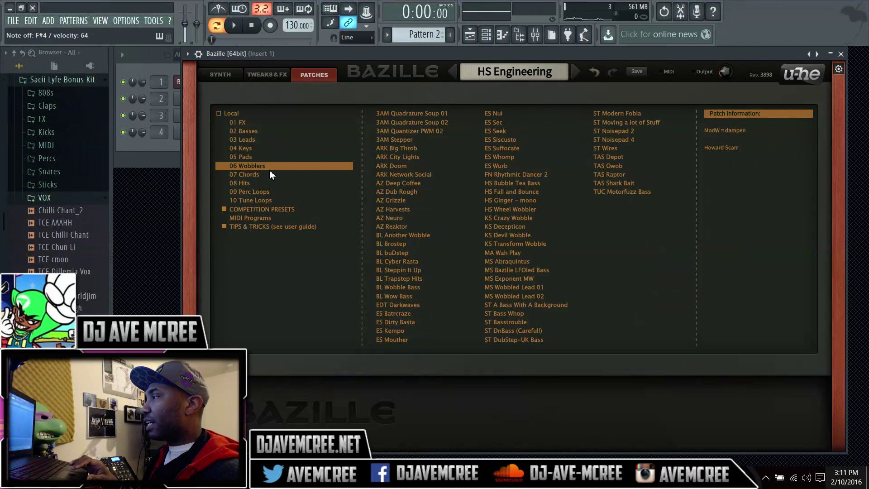
left_click(434, 165)
left_click(520, 201)
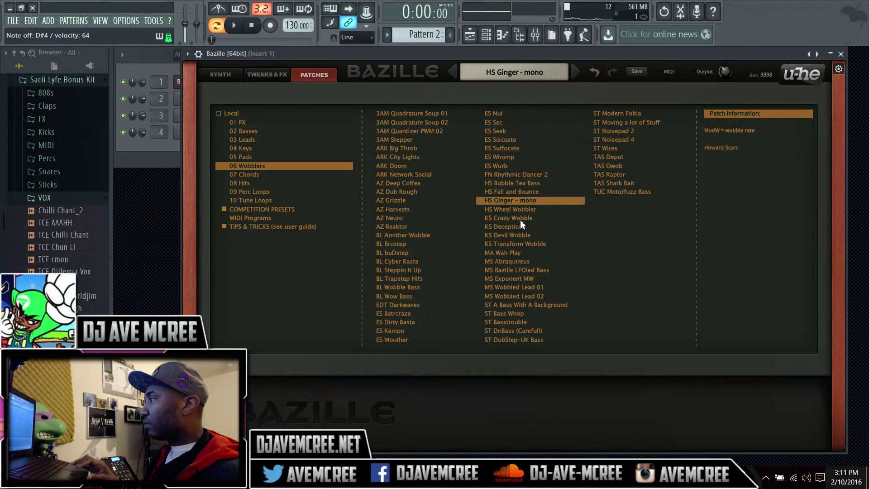
left_click(520, 219)
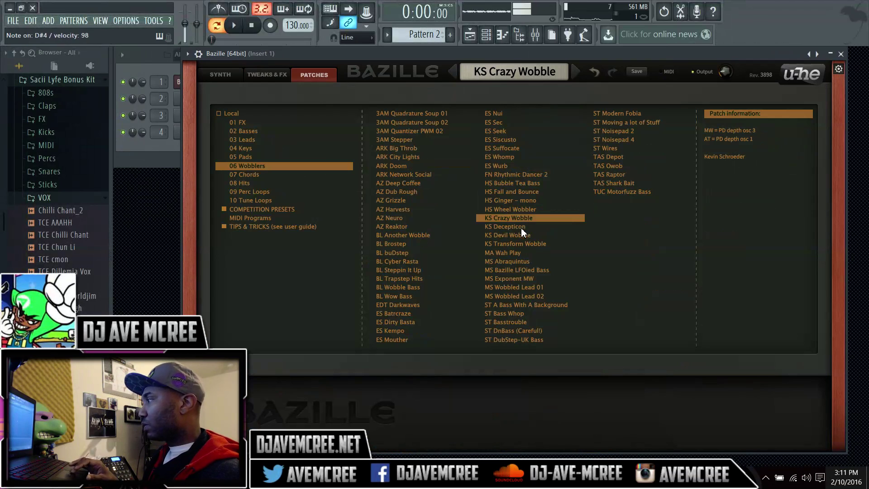
left_click(524, 242)
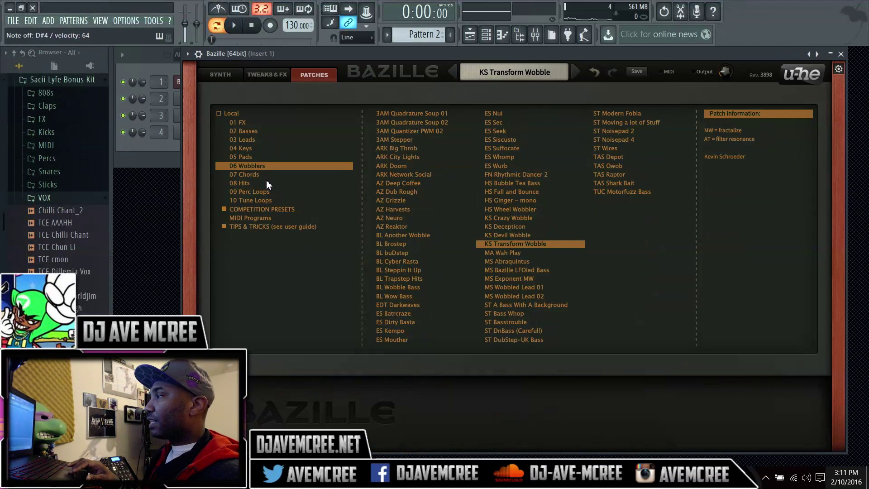
Step: Audition HS Bo Twiddly, HS Antivirus and HS Fifth Edge from the 10 Tune Loops folder
left_click(268, 199)
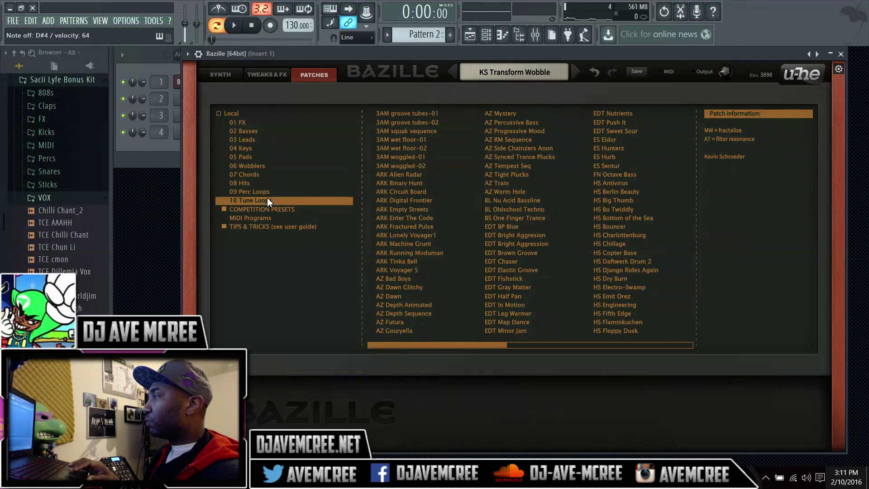
left_click(601, 208)
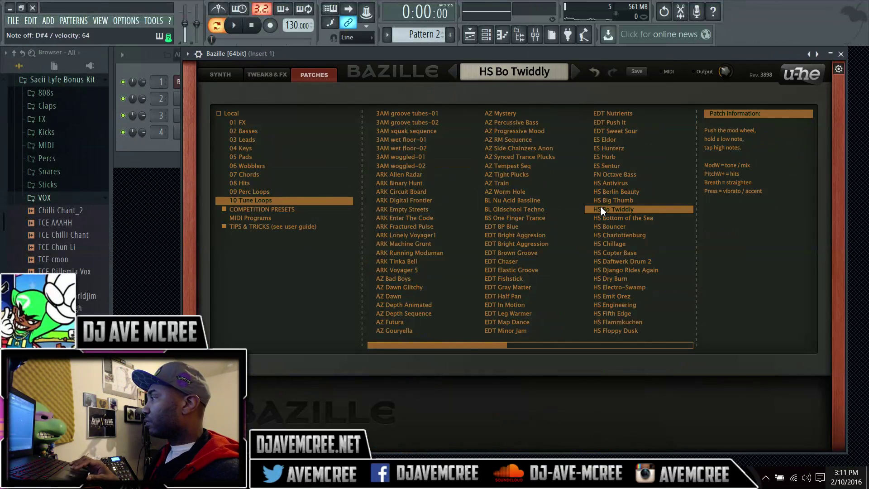
left_click(605, 184)
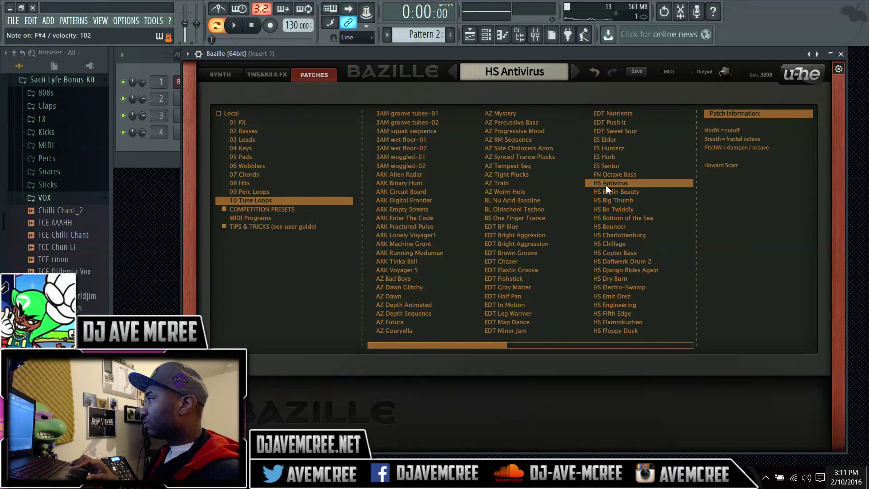
left_click(612, 312)
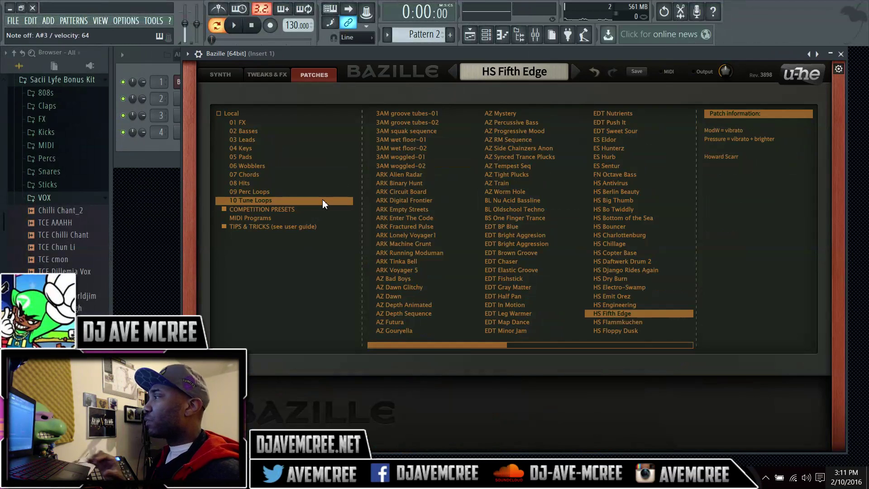
Step: Examine HS Fifth Edge's cabling in the synth view, check the preset list and return to the patch browser
left_click(231, 76)
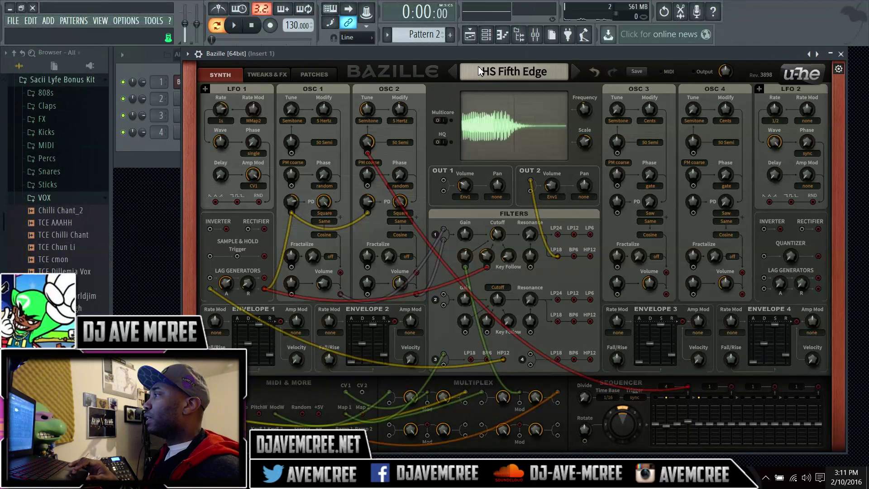
left_click(480, 71)
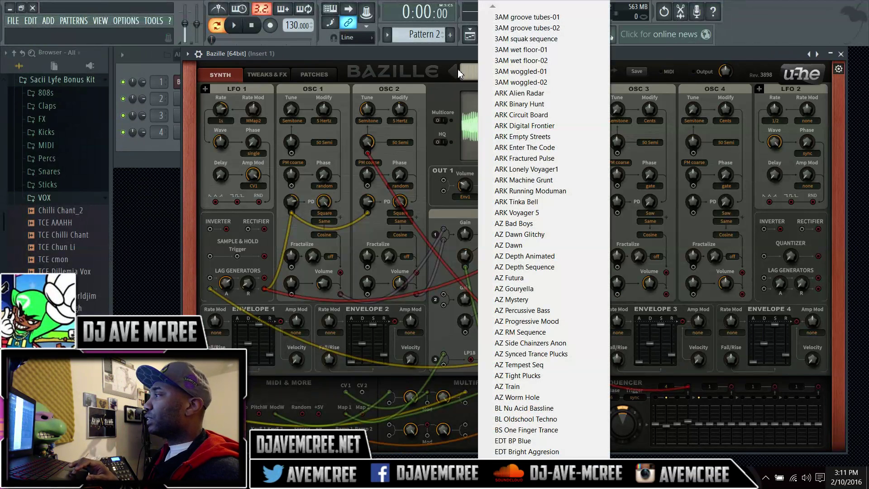
left_click(381, 72)
left_click(333, 75)
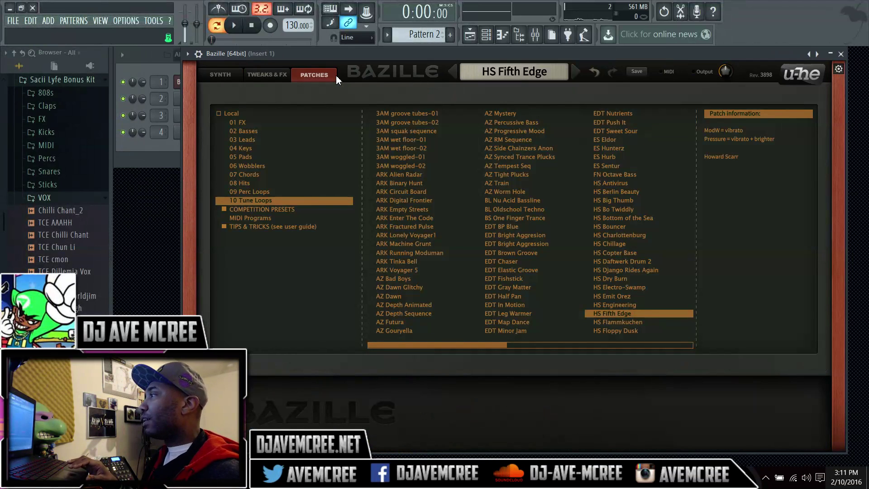
Step: Load the initialize patch from the Local folder and show it in the synth view
left_click(251, 112)
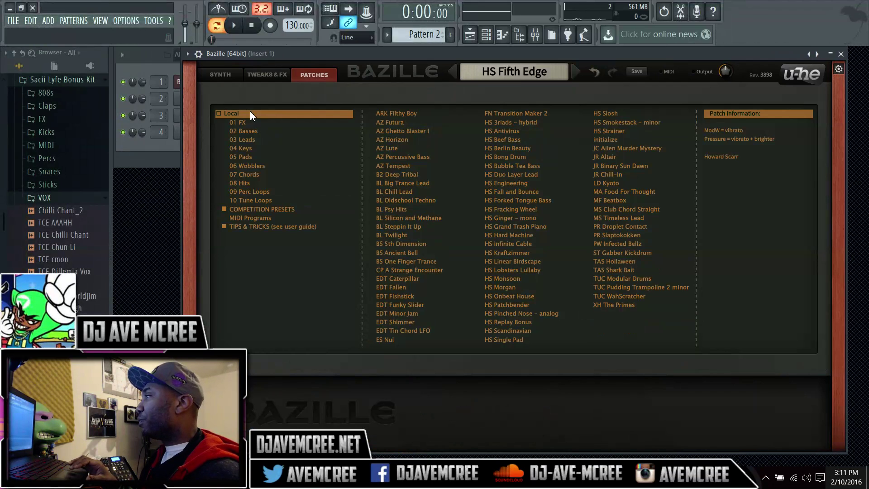
left_click(611, 139)
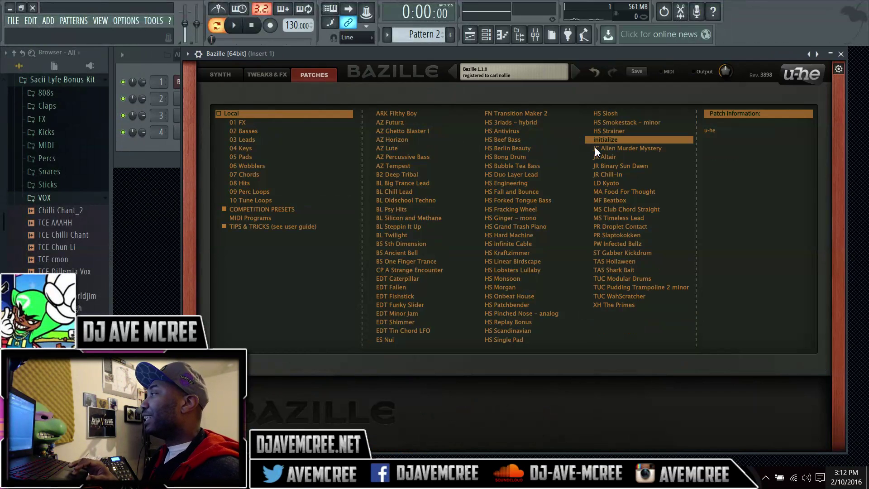
left_click(232, 77)
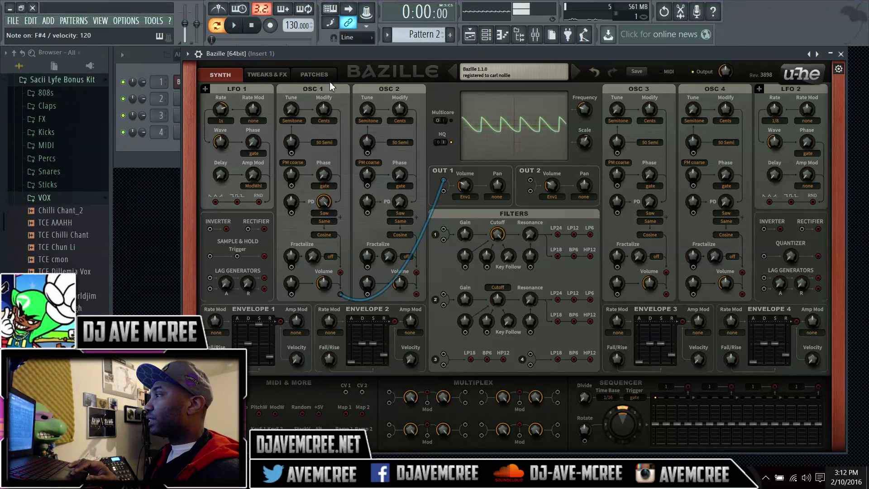
Step: Set the voice stack to 8 in the Tweaks & FX view
left_click(268, 75)
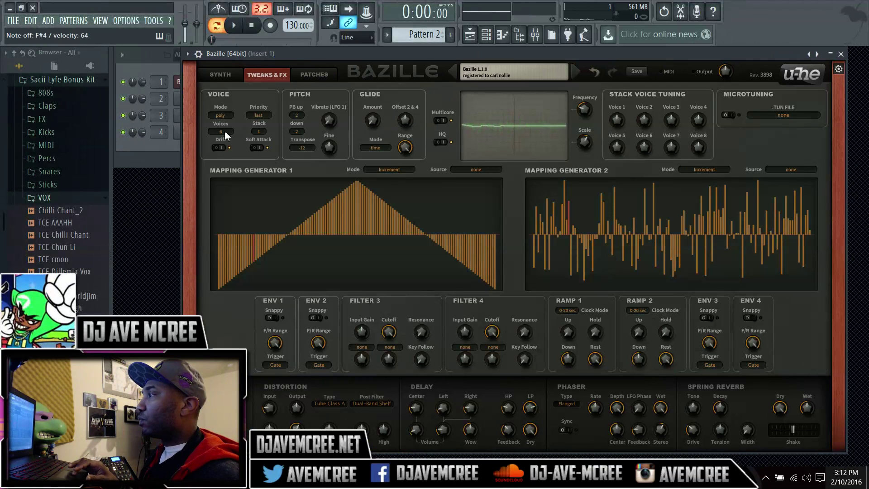
left_click(258, 131)
left_click(278, 215)
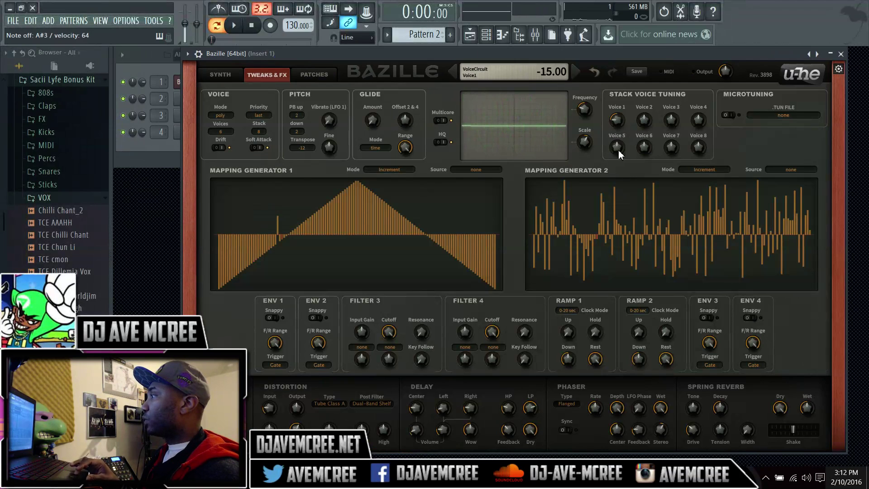
Step: Spread the stacked voice tunings, with voice 2 at 22, voice 6 at 24, voice 5 at -24, raising voices 3 and 8 and lowering 4 and 7
left_click_drag(645, 124, 639, 105)
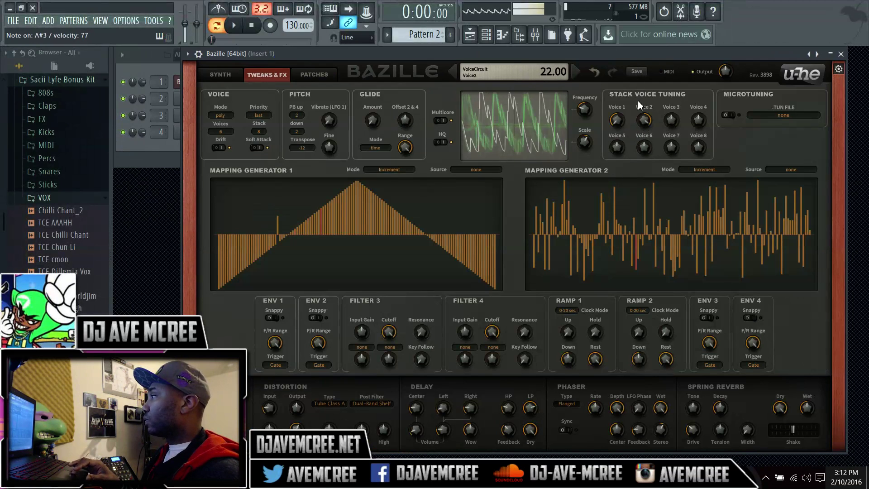
left_click_drag(647, 143, 647, 89)
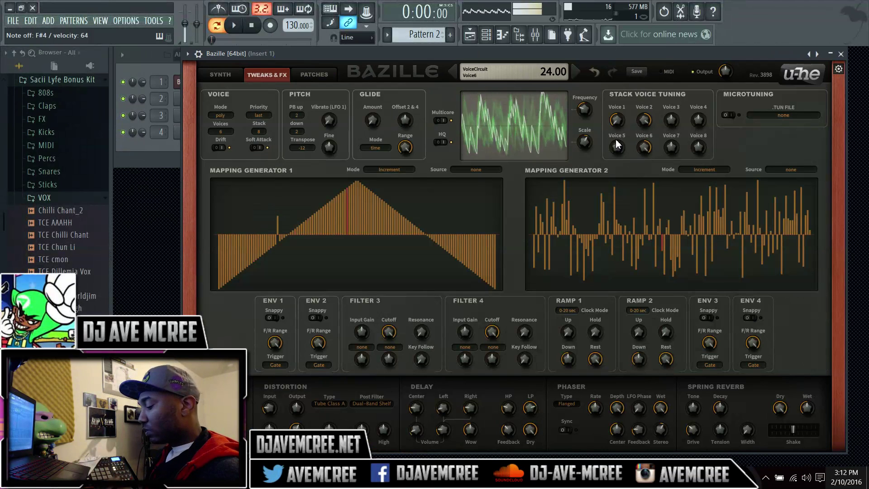
left_click_drag(617, 144, 638, 260)
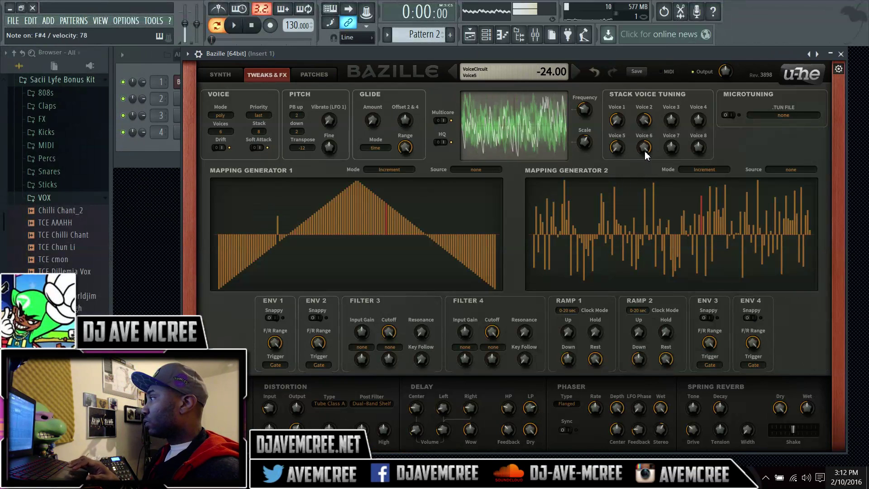
left_click_drag(674, 121, 676, 75)
left_click_drag(674, 151, 695, 263)
left_click_drag(707, 145, 702, 77)
left_click_drag(699, 120, 704, 209)
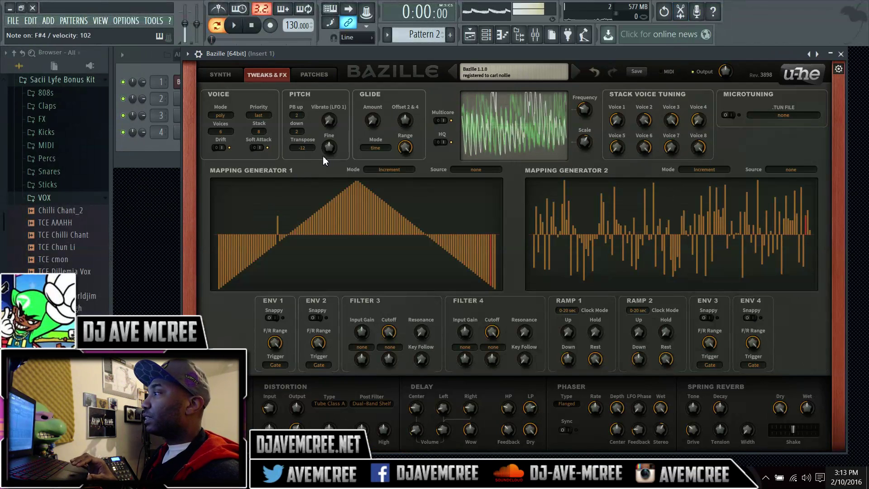
Step: Try the detuned sound with a voice stack of 5 and with a voice stack of 1
left_click(259, 131)
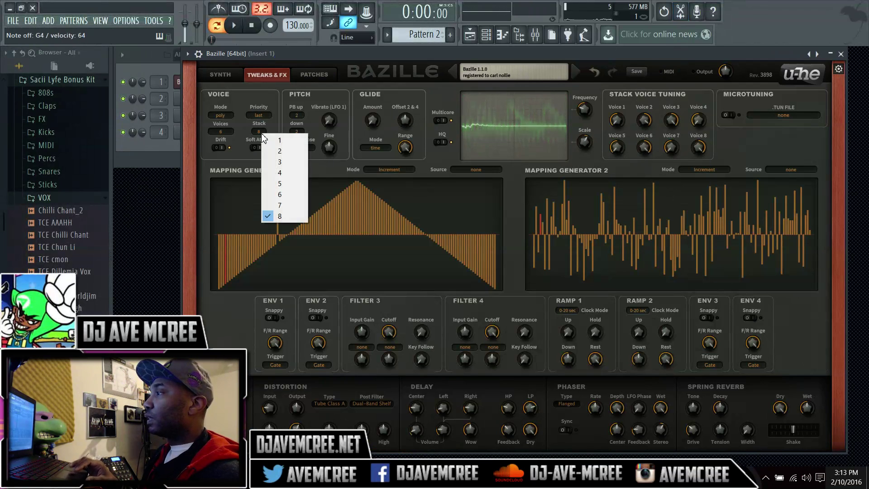
left_click(280, 184)
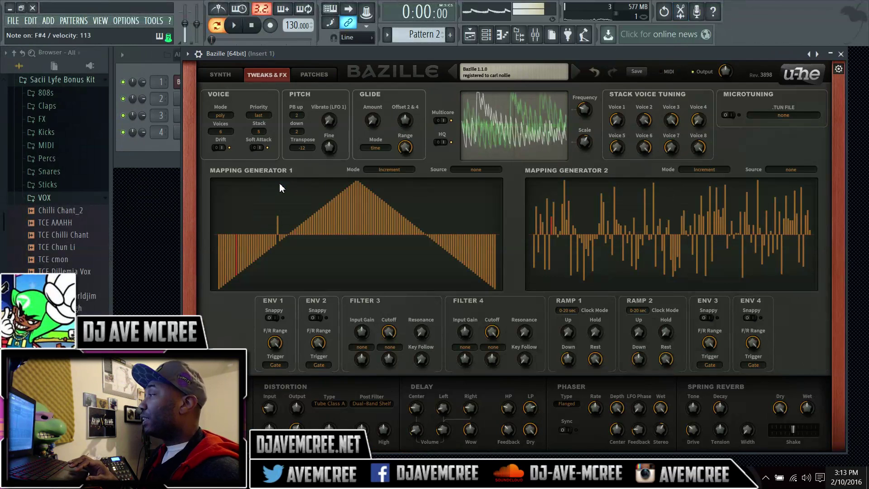
left_click(261, 130)
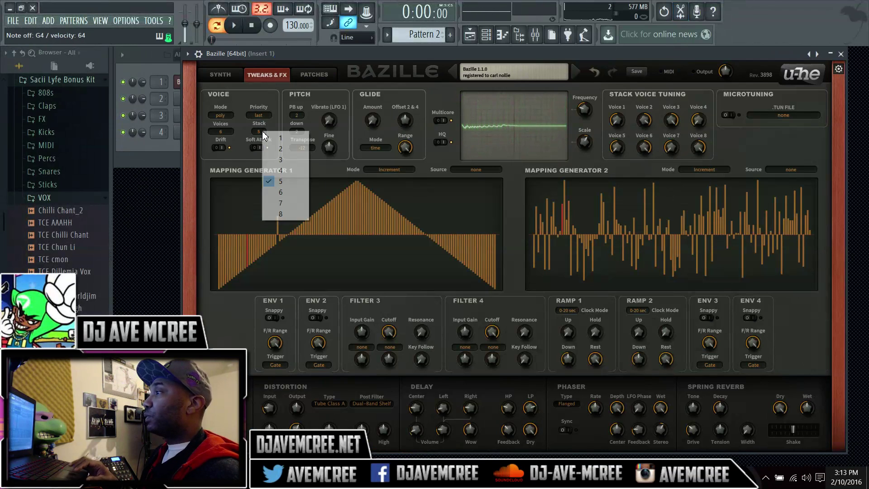
left_click(277, 138)
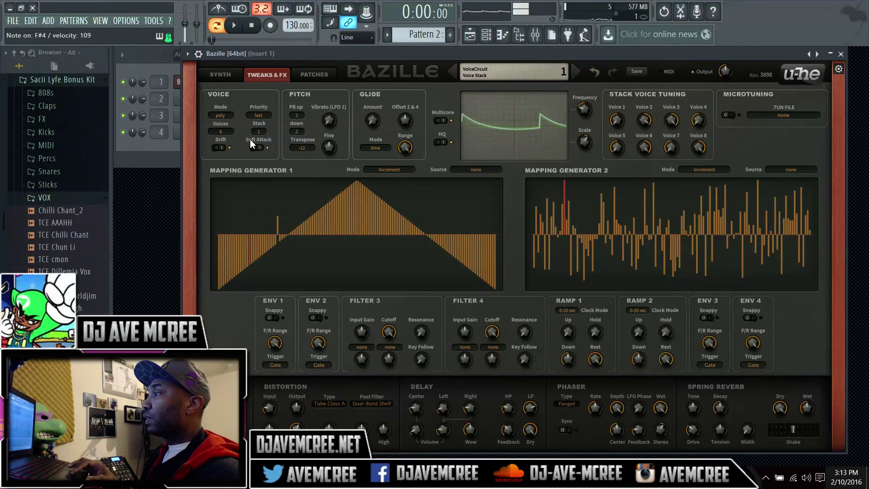
Step: Set the voice stack back to 8 and the voice count to 6 after trying 16 voices
left_click(229, 131)
left_click(254, 212)
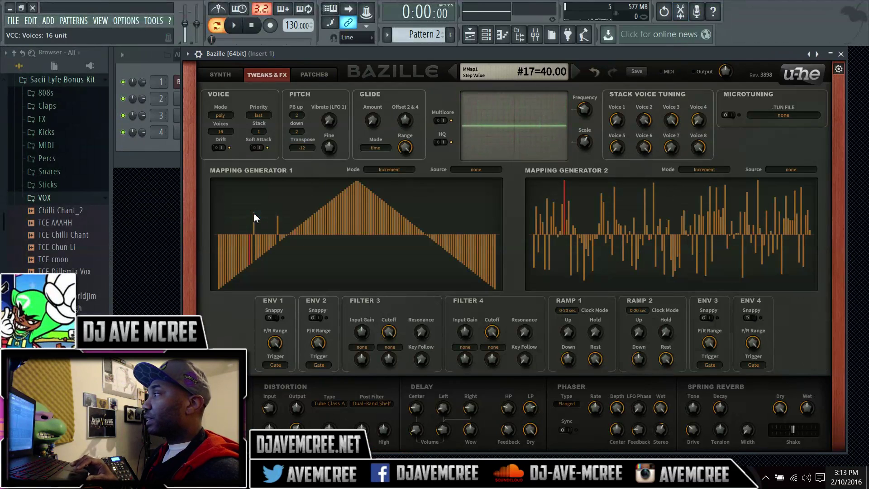
left_click(258, 131)
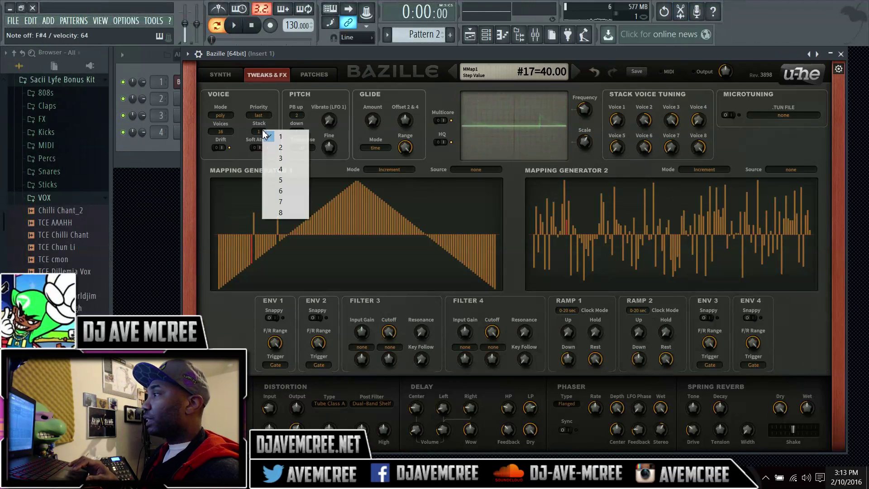
left_click(278, 213)
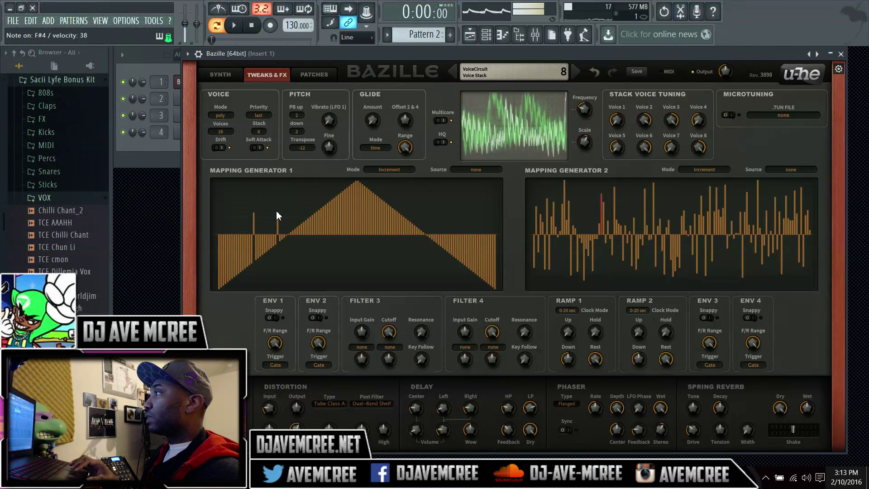
left_click(226, 132)
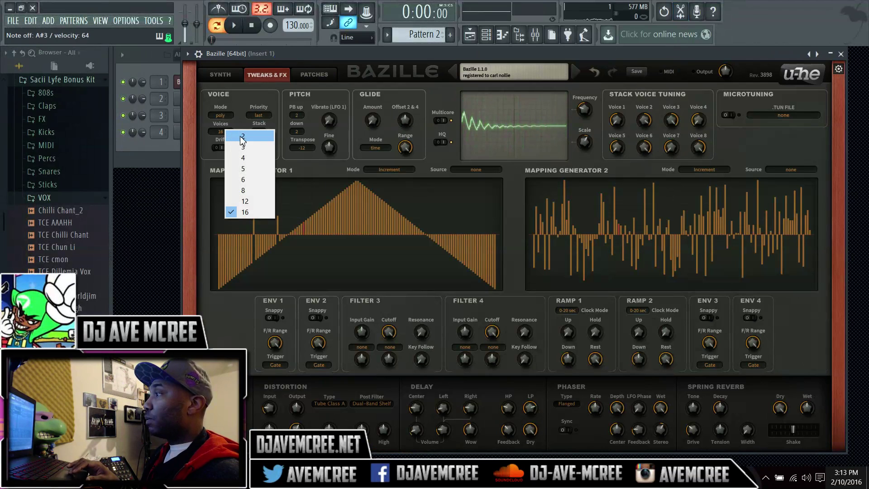
left_click(247, 181)
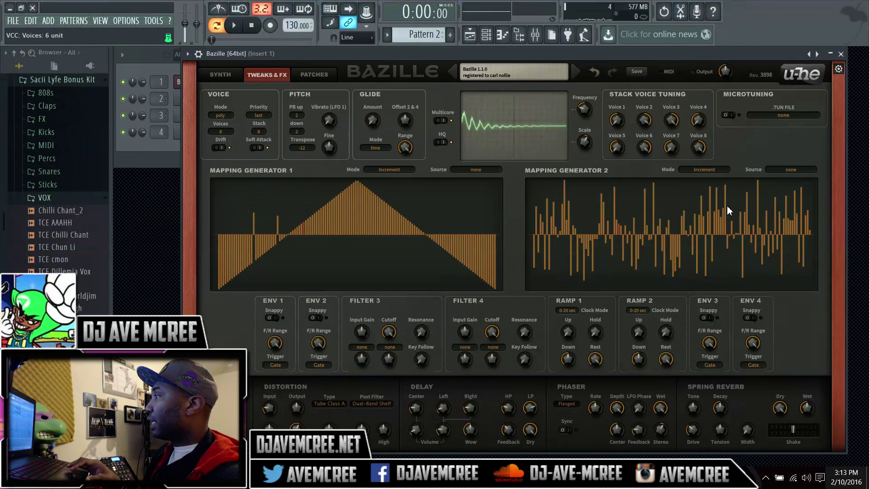
Step: Redraw the step values of Mapping Generator 1 freehand as an irregular wave-shaped curve
mouse_move(318, 230)
left_mouse_down()
mouse_move(350, 271)
mouse_move(399, 208)
mouse_move(428, 238)
mouse_move(490, 228)
mouse_move(435, 235)
left_mouse_up()
mouse_move(320, 248)
left_mouse_down()
mouse_move(220, 216)
mouse_move(259, 210)
mouse_move(289, 249)
mouse_move(348, 265)
mouse_move(432, 203)
mouse_move(442, 271)
mouse_move(475, 207)
left_mouse_up()
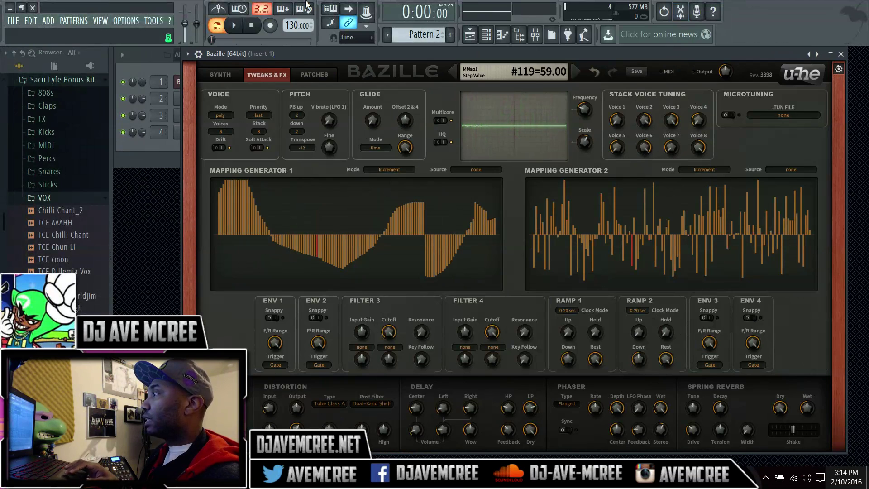
Step: In the synth view, set OSC 1's phase distortion wave to Res II and patch LFO 1's first output into its PD modulation input
left_click(232, 74)
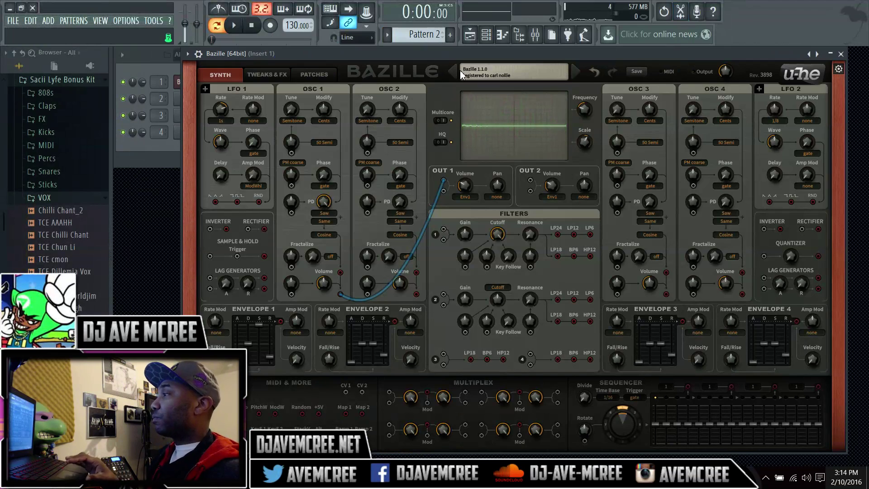
left_click(316, 214)
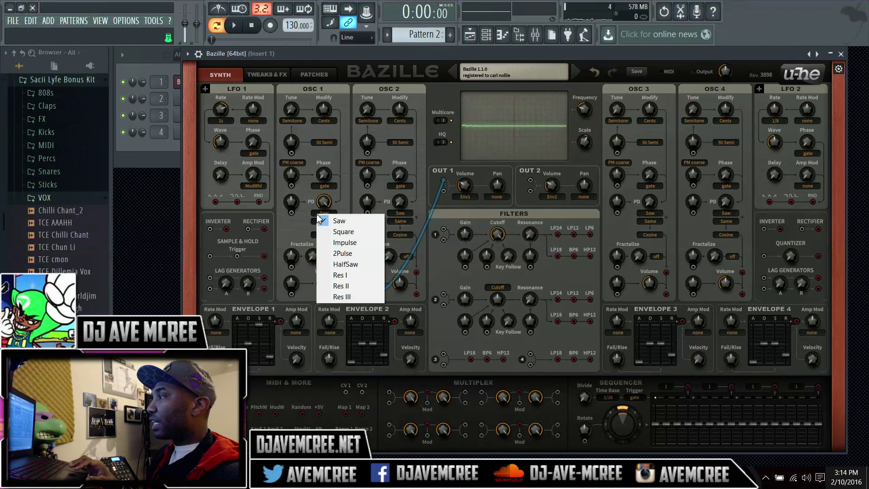
left_click(337, 288)
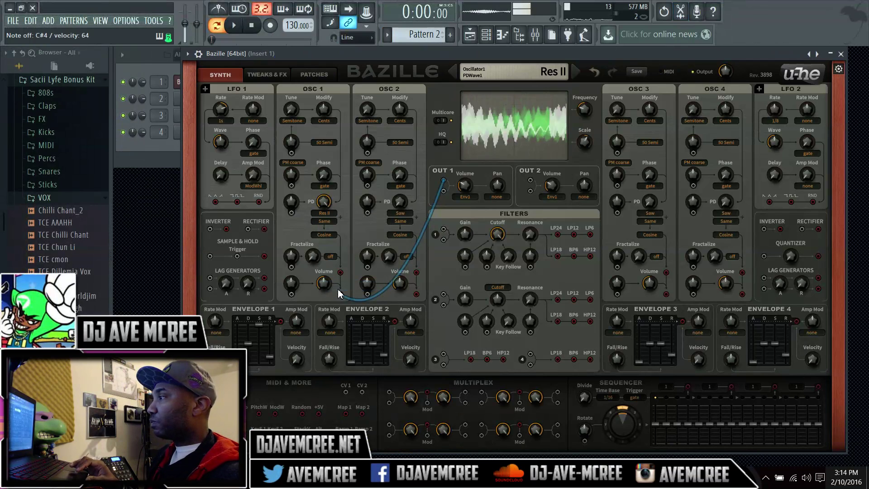
left_click_drag(292, 213, 217, 206)
Step: Set LFO 1's rate modulation depth to 5.00 with KeyFollow as its source, lower its rate and set its wave symmetry to 5.00
left_click_drag(253, 110, 253, 107)
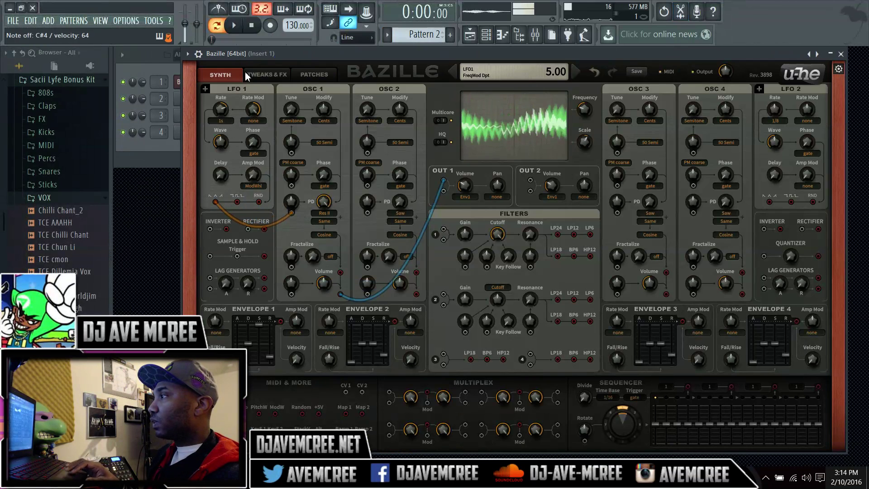
left_click(248, 121)
left_click(275, 214)
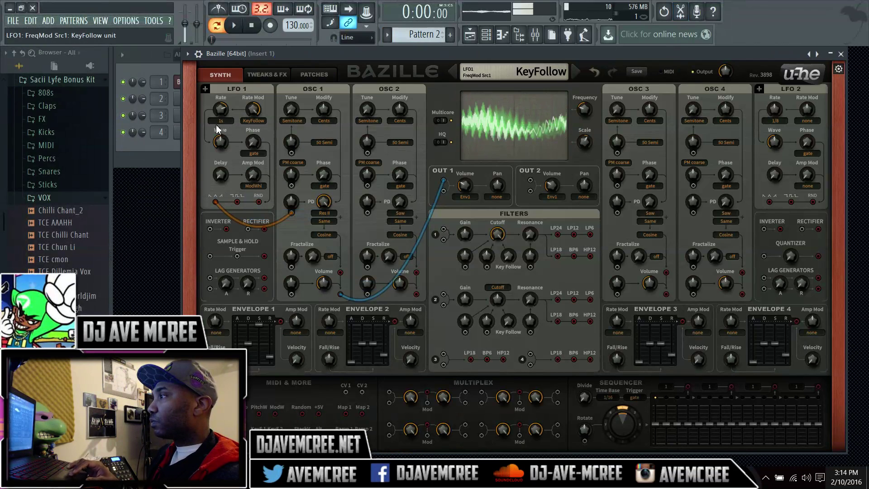
left_click_drag(220, 110, 253, 192)
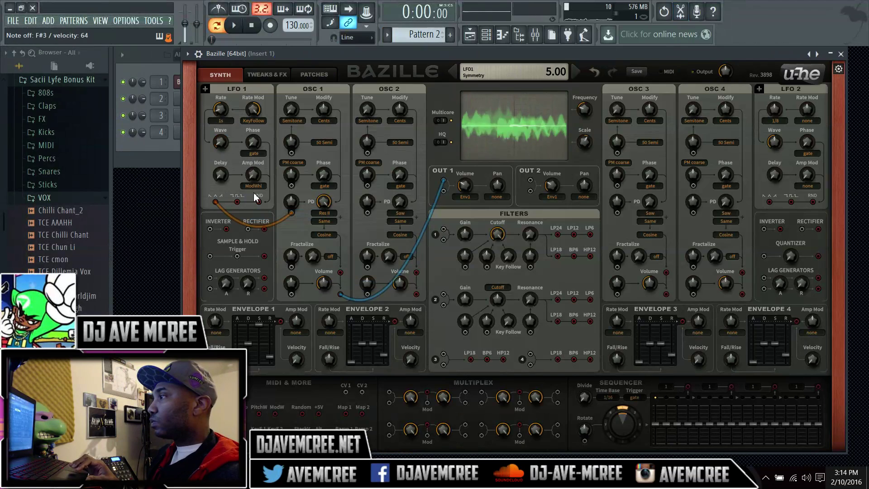